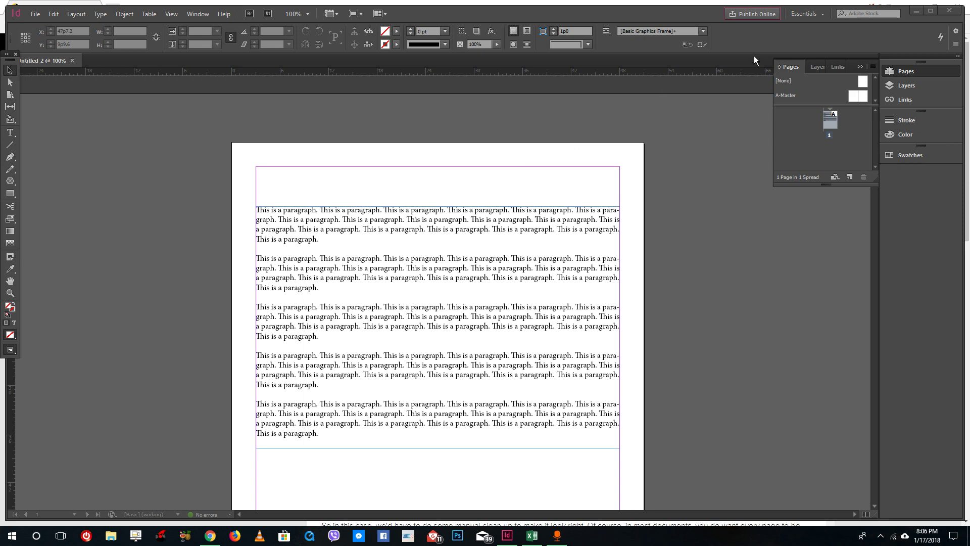
Add two pages to form spread 2-3 and select page 1's paragraph text frame
click(849, 176)
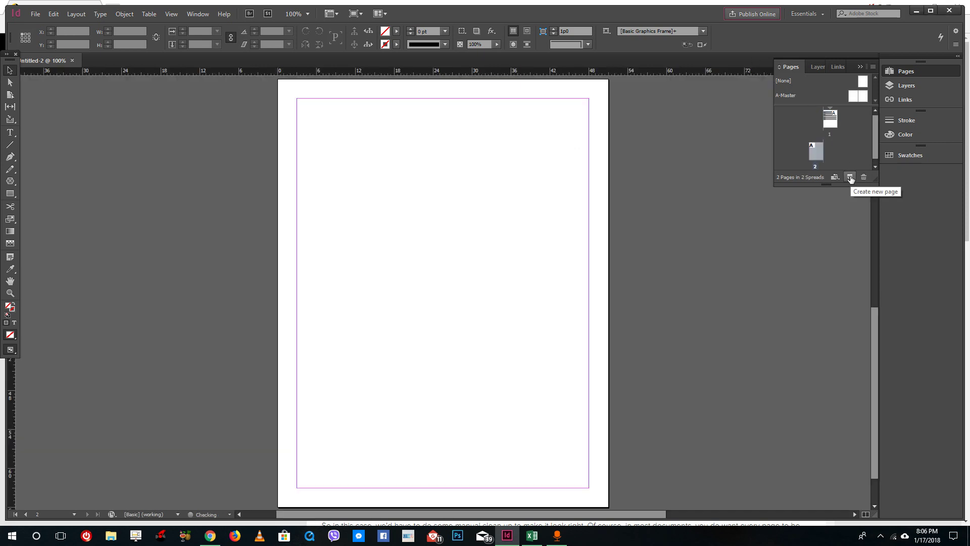
click(850, 176)
double_click(828, 120)
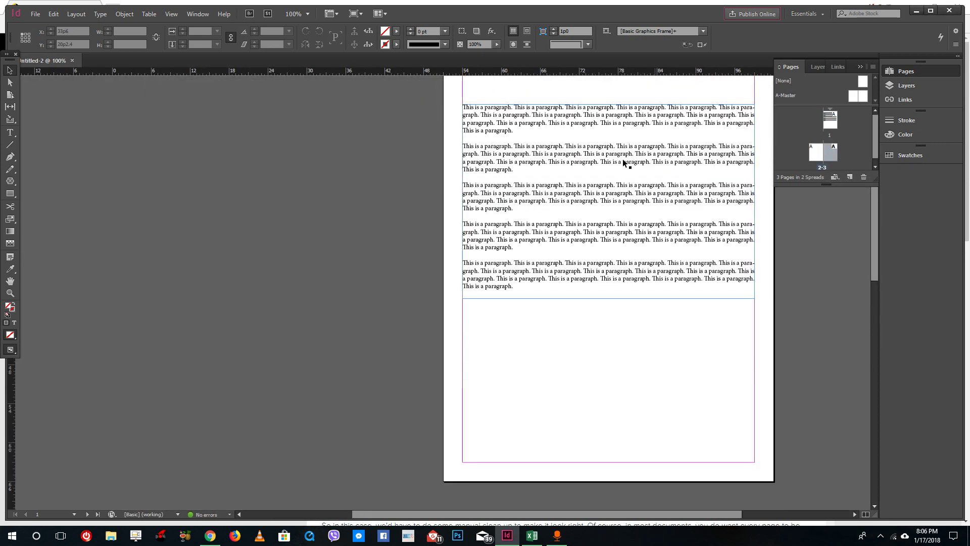
click(609, 140)
scroll(612, 157, down, 2)
scroll(615, 163, up, 2)
Paste a copy of the paragraph text frame onto each page of spread 2-3
key(ctrl+x)
scroll(612, 161, down, 4)
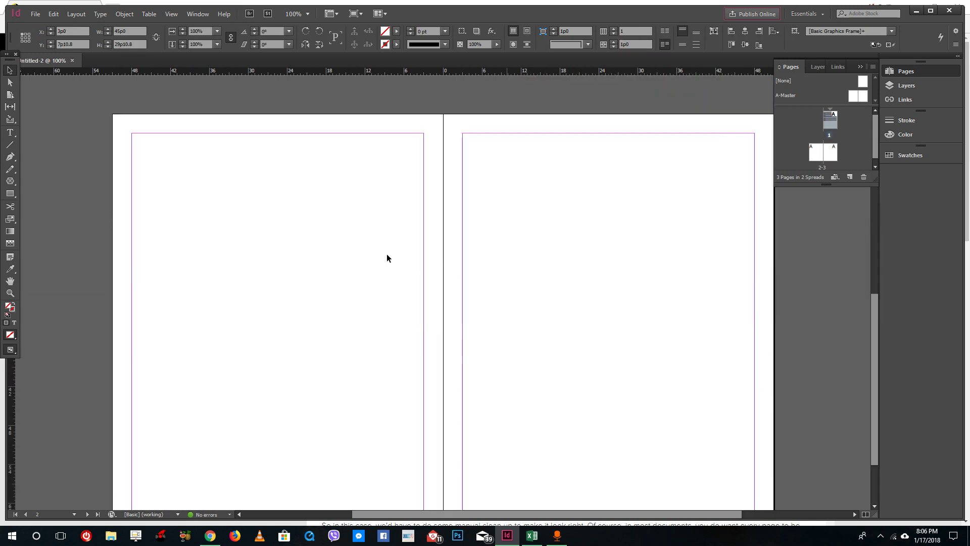
key(ctrl+v)
drag(392, 263, 227, 281)
key(ctrl+v)
drag(348, 209, 514, 240)
click(446, 193)
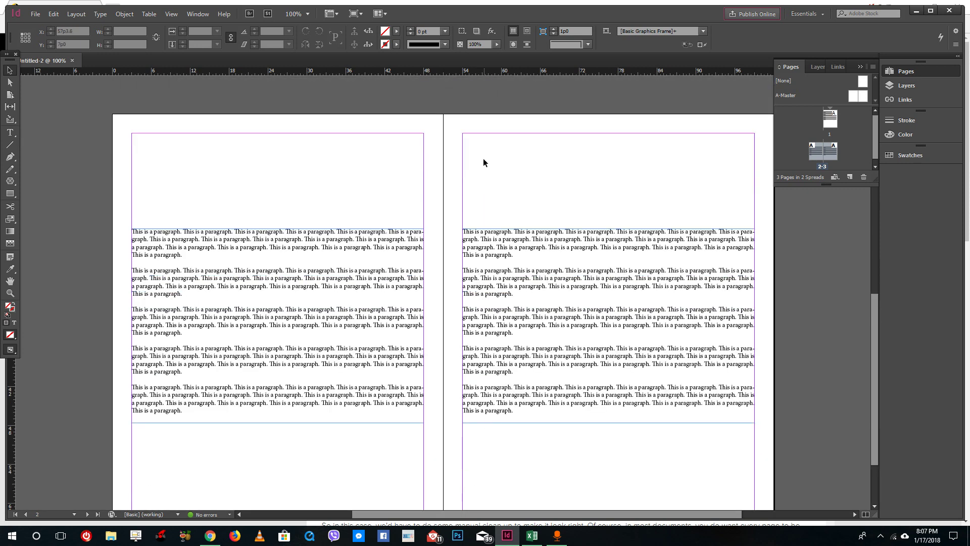
click(143, 14)
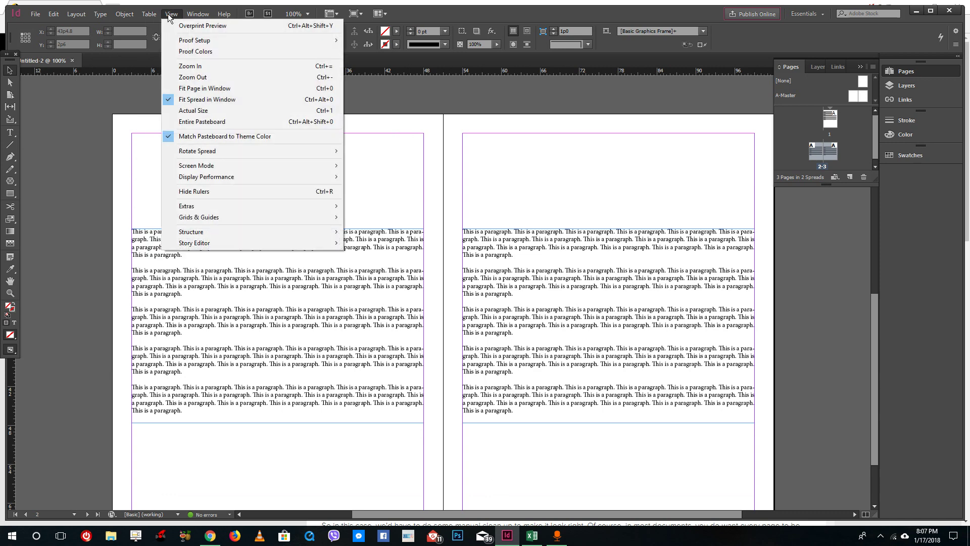
Choose Layout > Margins and Columns for spread 2-3
mouse_move(129, 16)
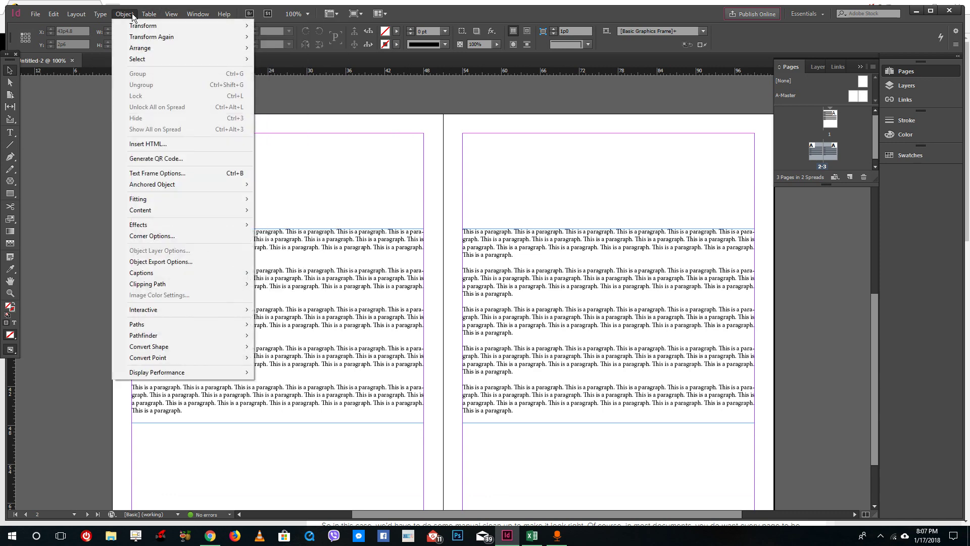
mouse_move(76, 14)
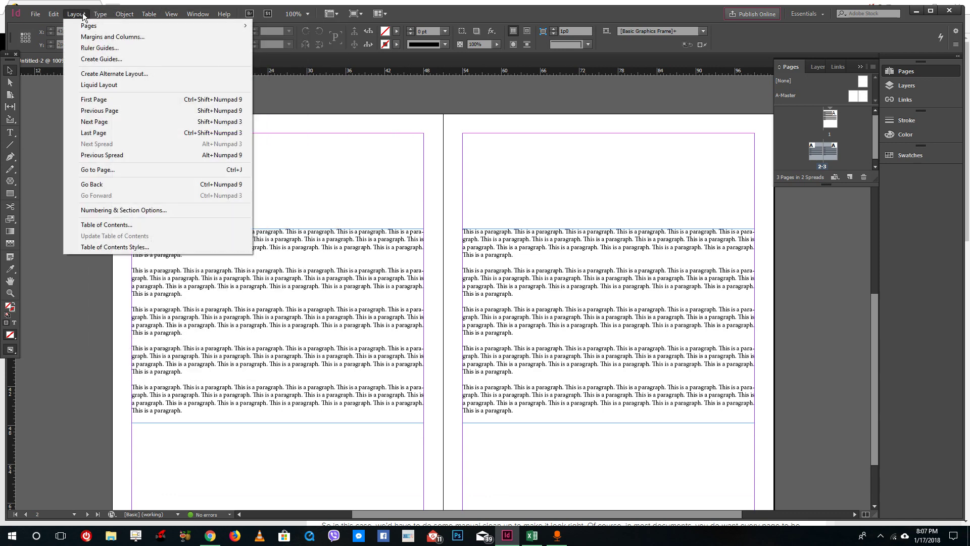
click(93, 39)
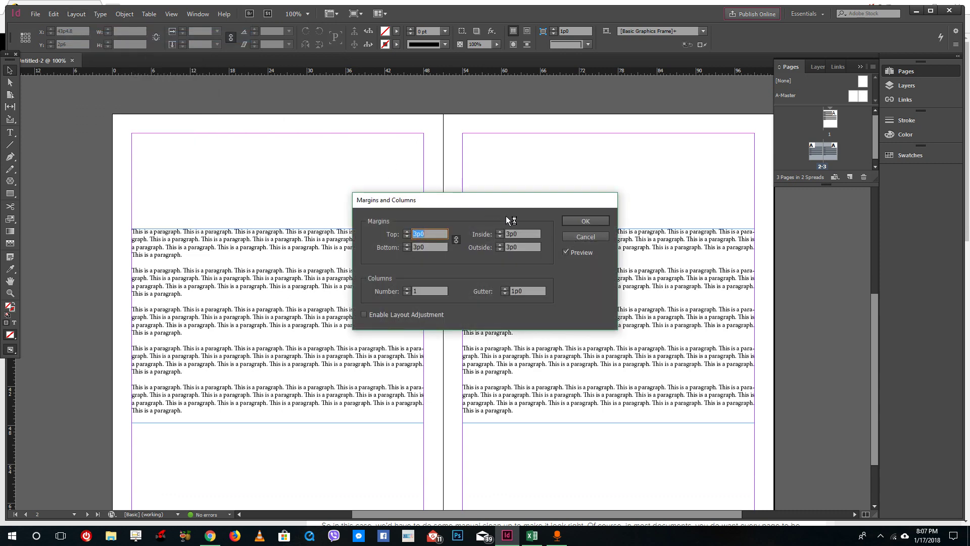
Step all four linked margins up to 5p0, then back down again
drag(468, 201, 576, 162)
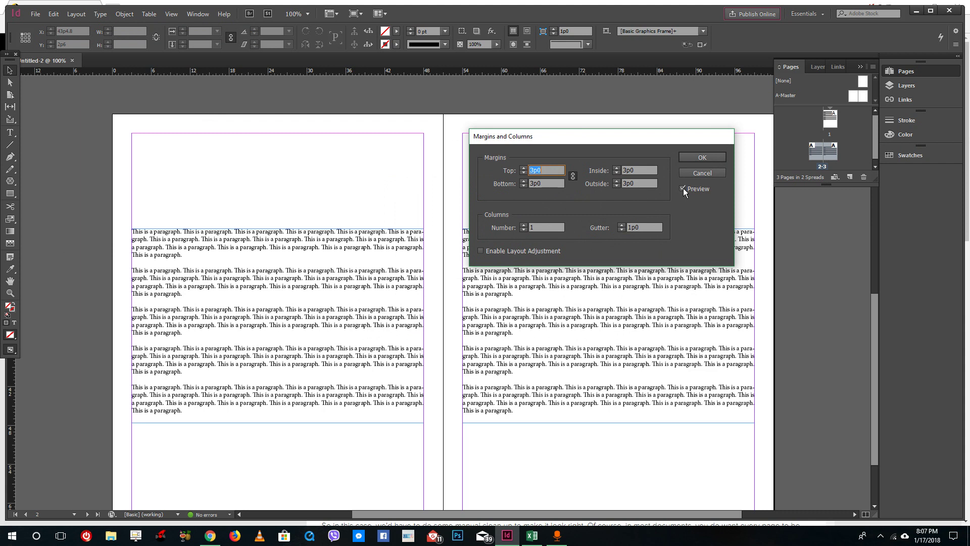
click(524, 168)
click(523, 168)
click(524, 169)
click(524, 168)
click(523, 168)
click(523, 169)
click(523, 169)
click(524, 168)
click(524, 169)
click(523, 168)
click(523, 184)
click(523, 185)
click(524, 186)
click(523, 186)
click(523, 186)
click(523, 186)
click(523, 186)
click(523, 186)
click(523, 185)
click(523, 186)
click(523, 186)
click(523, 185)
click(523, 186)
click(523, 186)
click(523, 185)
click(522, 186)
click(523, 186)
click(522, 186)
click(522, 186)
click(523, 186)
Unlink the margins and raise only the top margin to 5p2
click(574, 176)
click(524, 168)
click(524, 168)
click(524, 168)
click(524, 167)
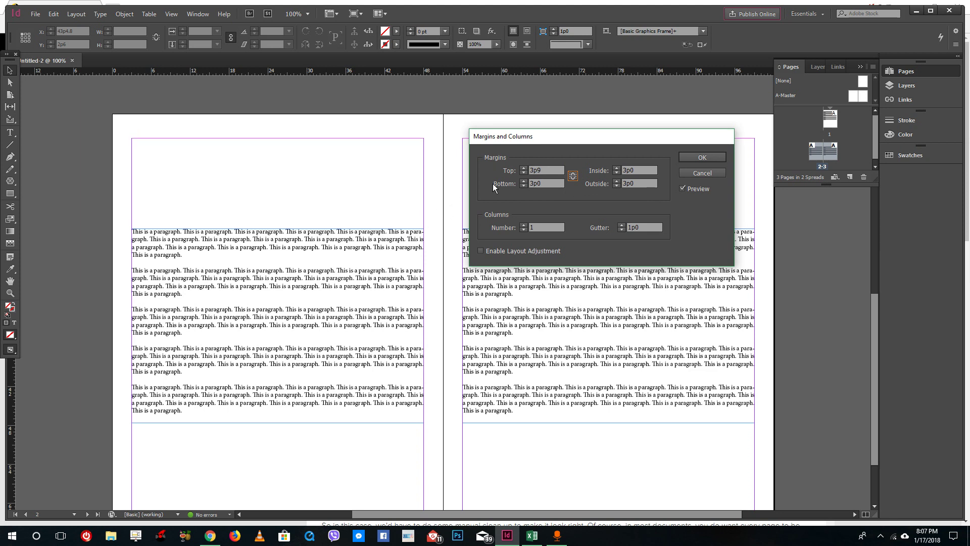
click(524, 168)
click(524, 168)
click(523, 168)
click(524, 168)
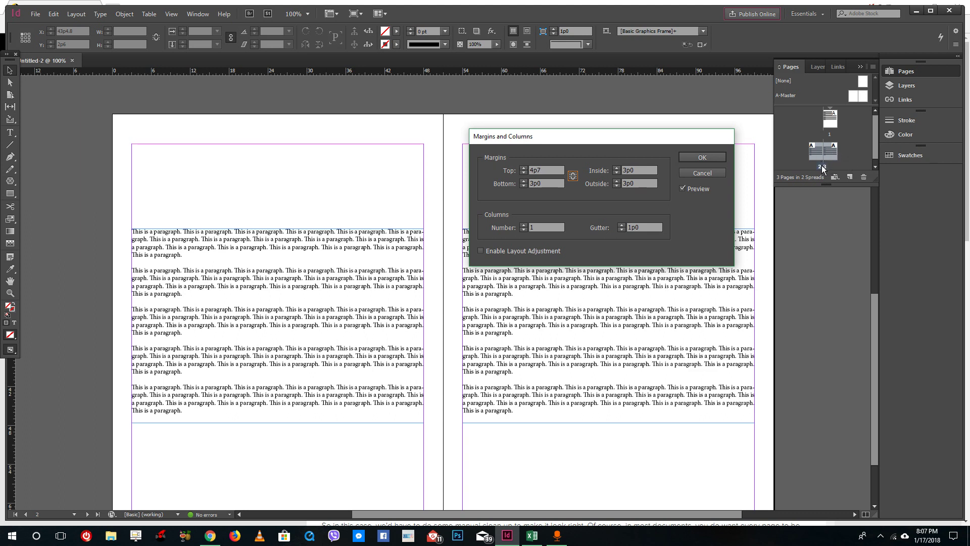
click(524, 168)
click(524, 168)
click(525, 168)
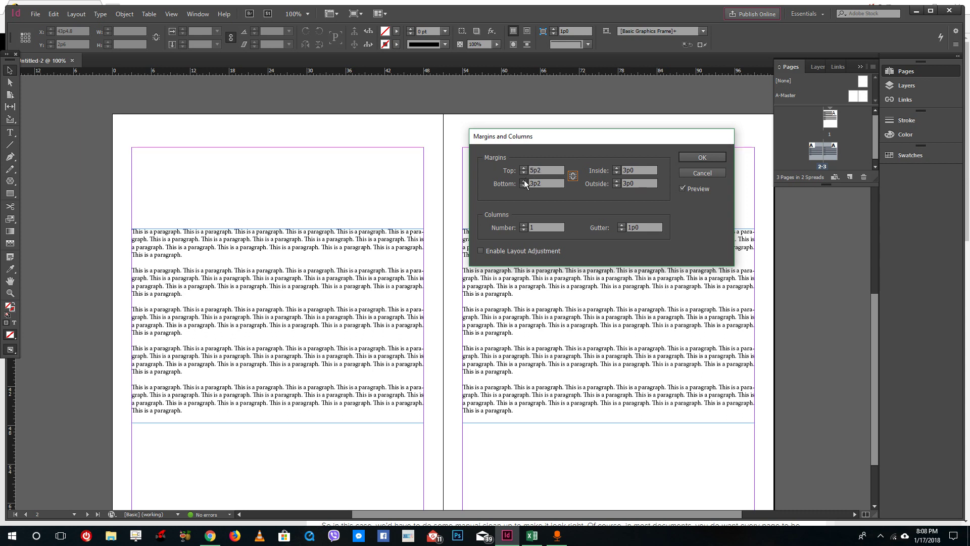
Set the bottom margin to 7p8 and the inside margin to 3, then apply
click(523, 180)
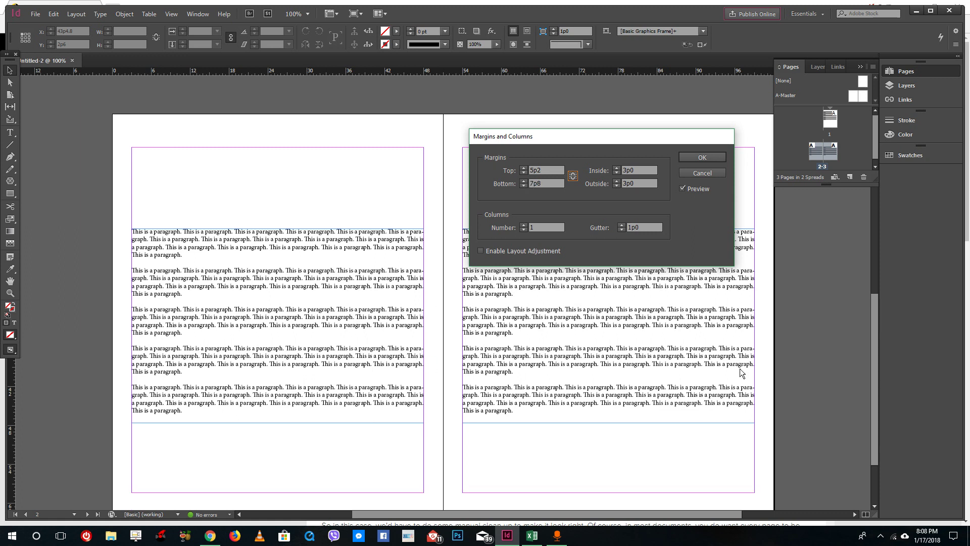
click(618, 168)
click(617, 168)
double_click(646, 167)
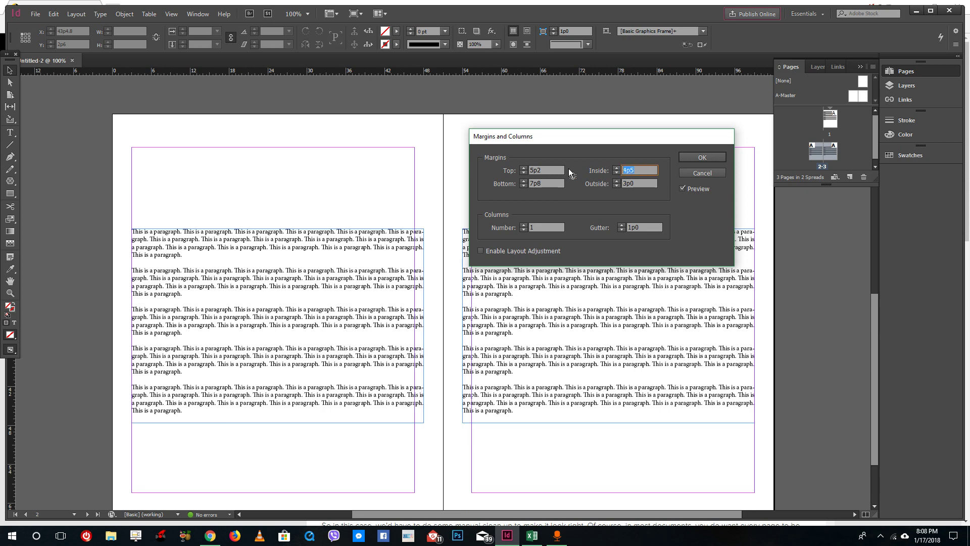
text(3p)
key(Return)
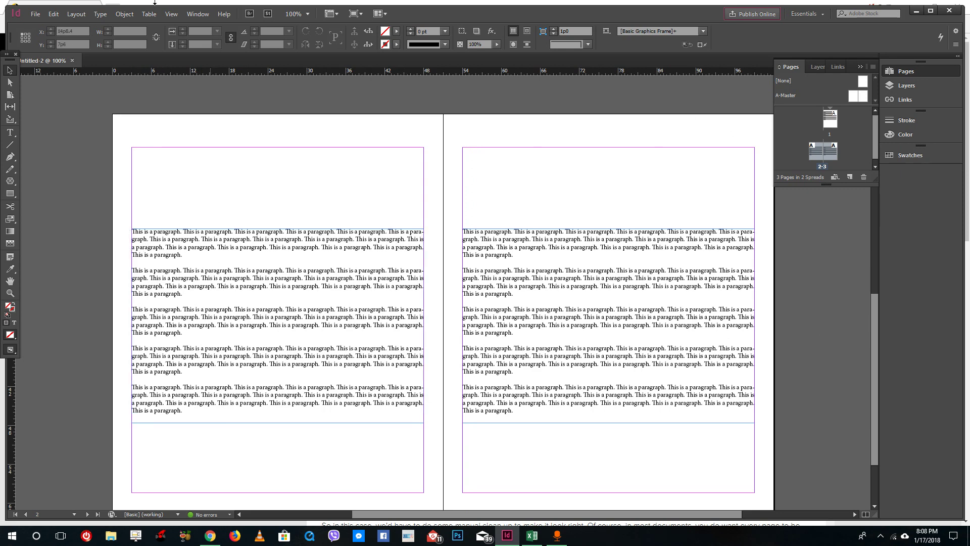
Reopen the Margins and Columns dialog from the Layout menu
click(125, 14)
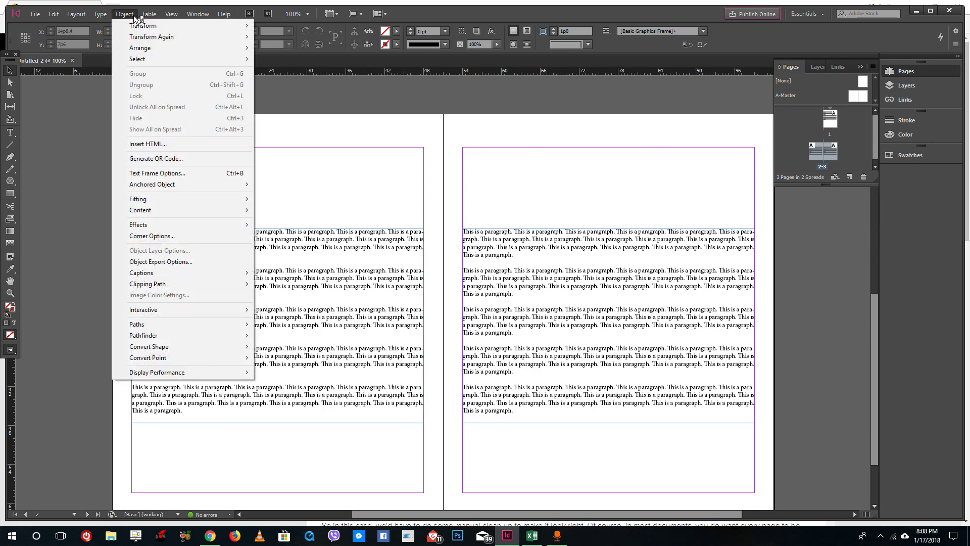
click(377, 266)
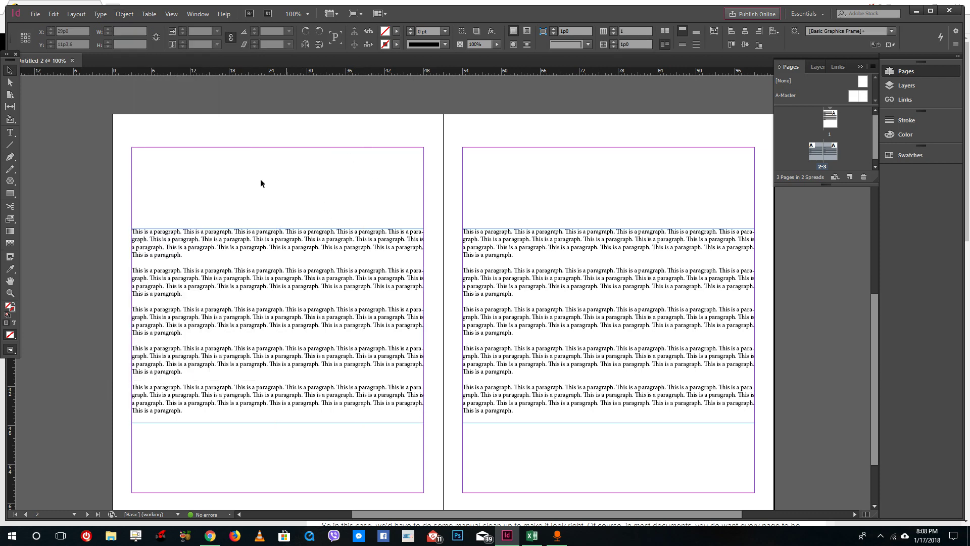
click(76, 14)
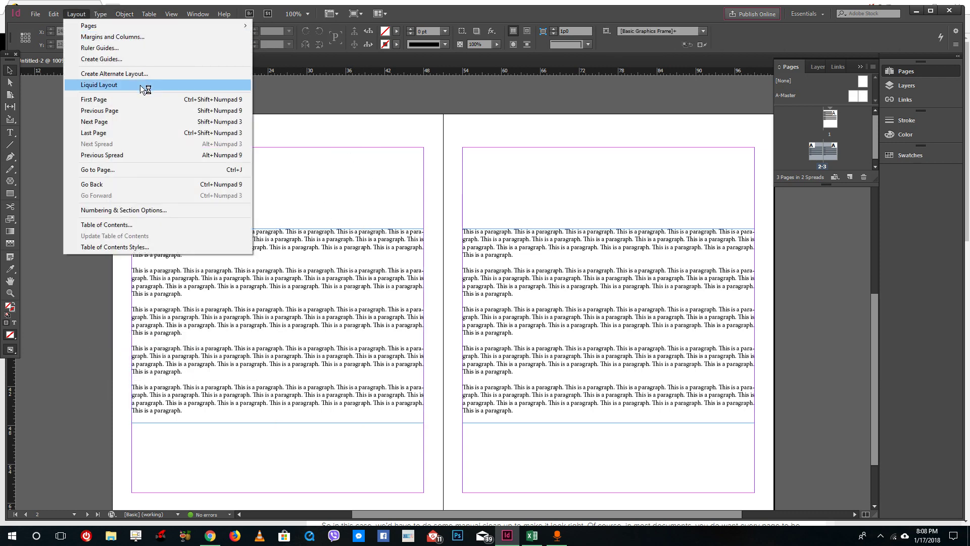
click(117, 38)
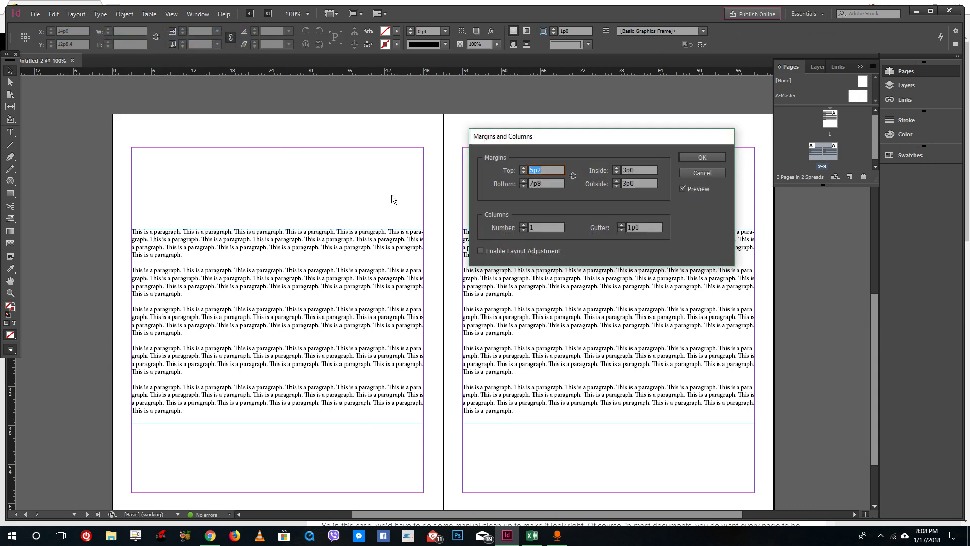
Toggle Enable Layout Adjustment, raise the inside margin to 4p2 and the gutter to 2p8
click(494, 251)
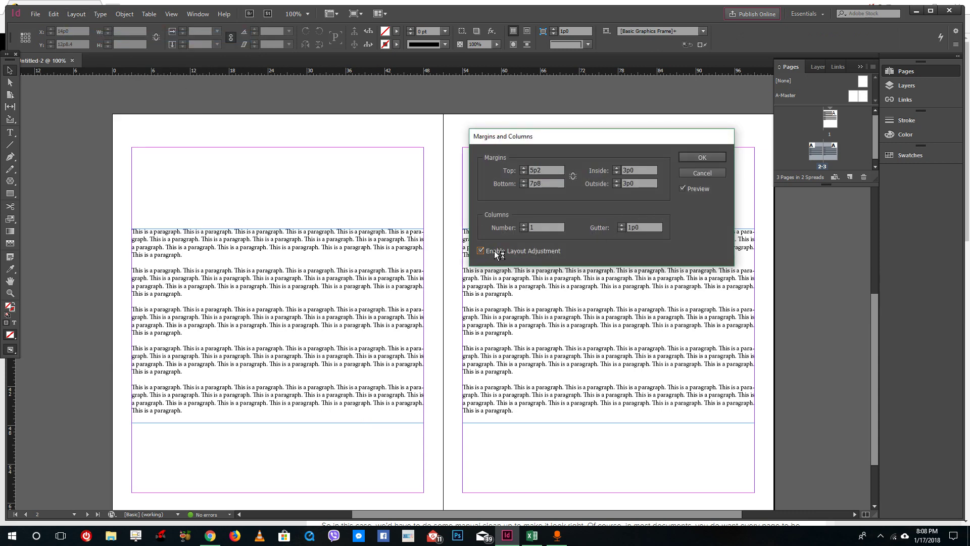
click(618, 167)
click(617, 168)
click(617, 167)
click(617, 168)
click(617, 168)
click(618, 167)
click(617, 168)
click(617, 168)
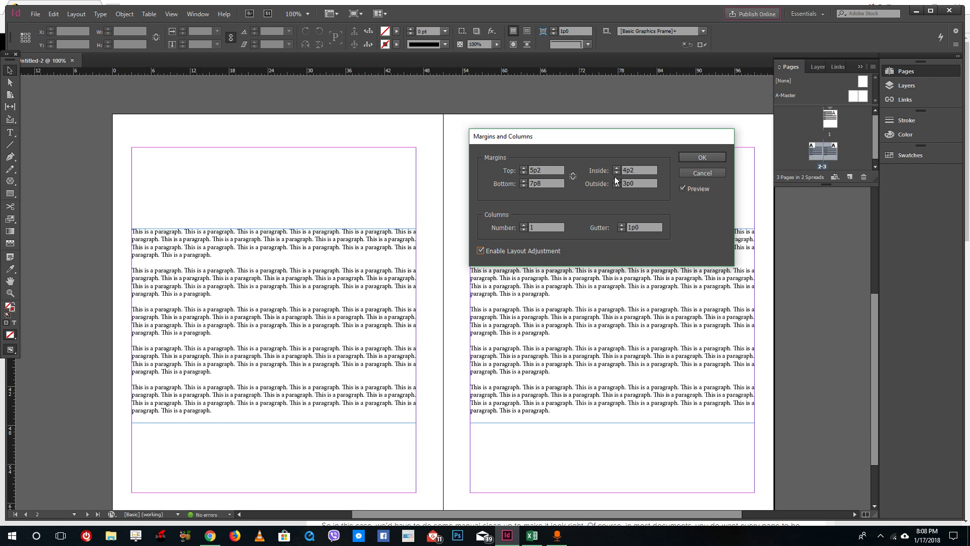
click(622, 225)
click(621, 225)
click(622, 225)
click(621, 226)
click(621, 226)
Set the number of columns to 2 and confirm the dialog
click(525, 225)
click(525, 224)
click(525, 224)
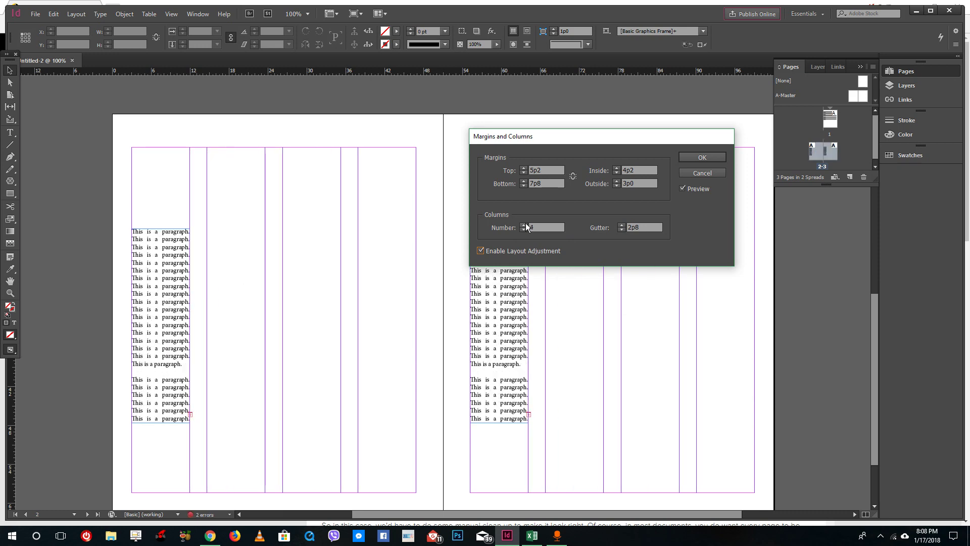
click(526, 230)
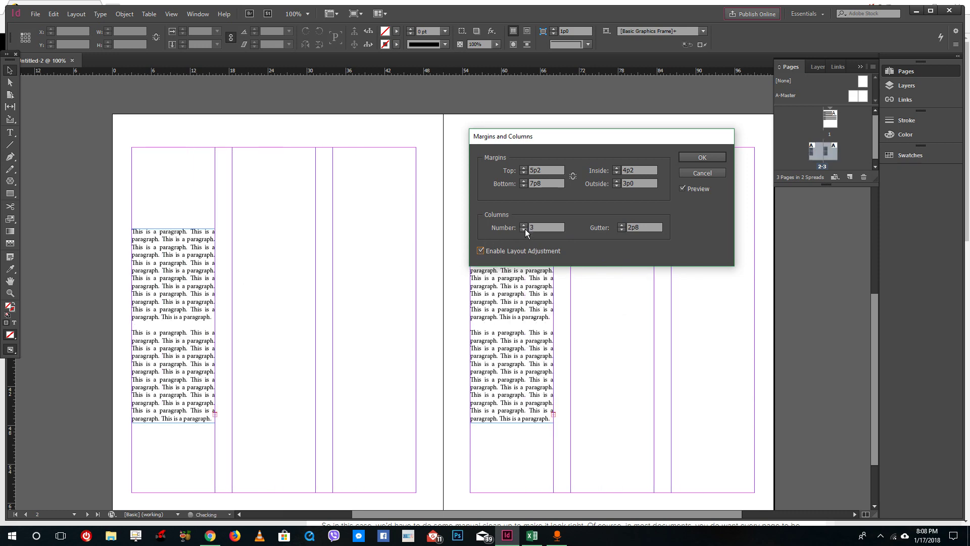
click(525, 230)
click(524, 230)
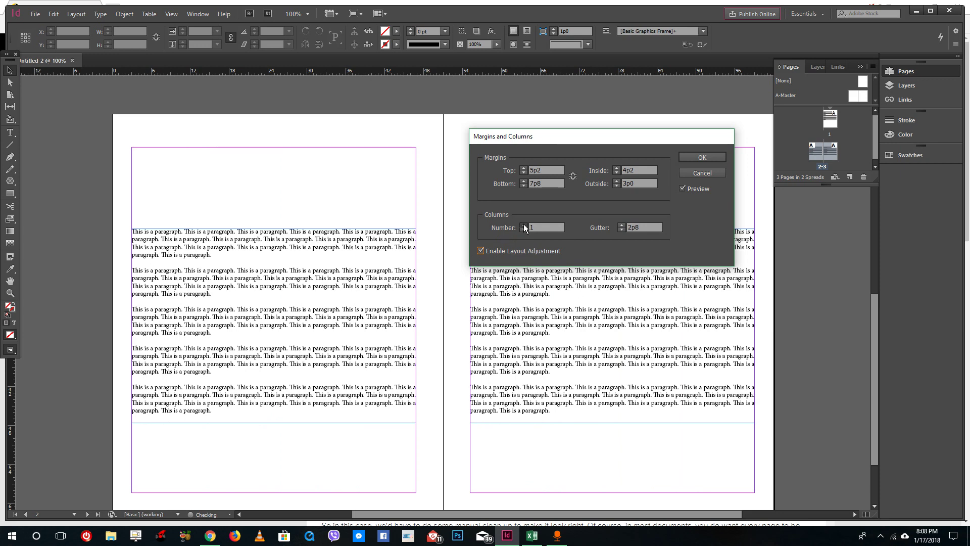
click(523, 224)
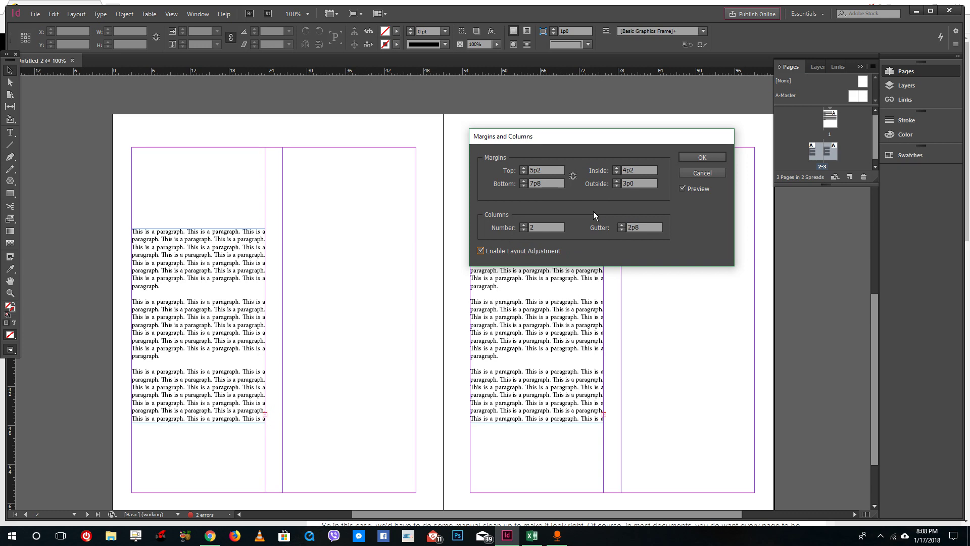
click(524, 230)
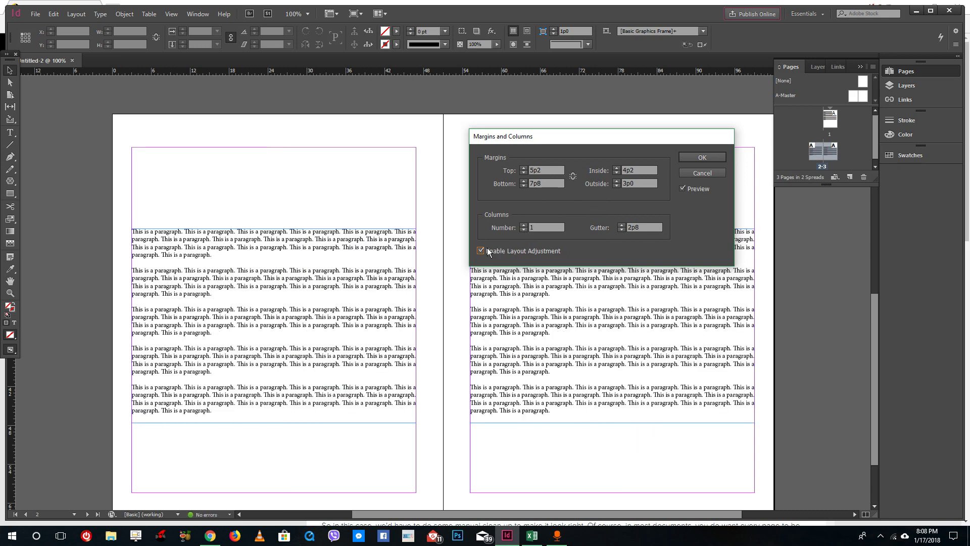
click(524, 224)
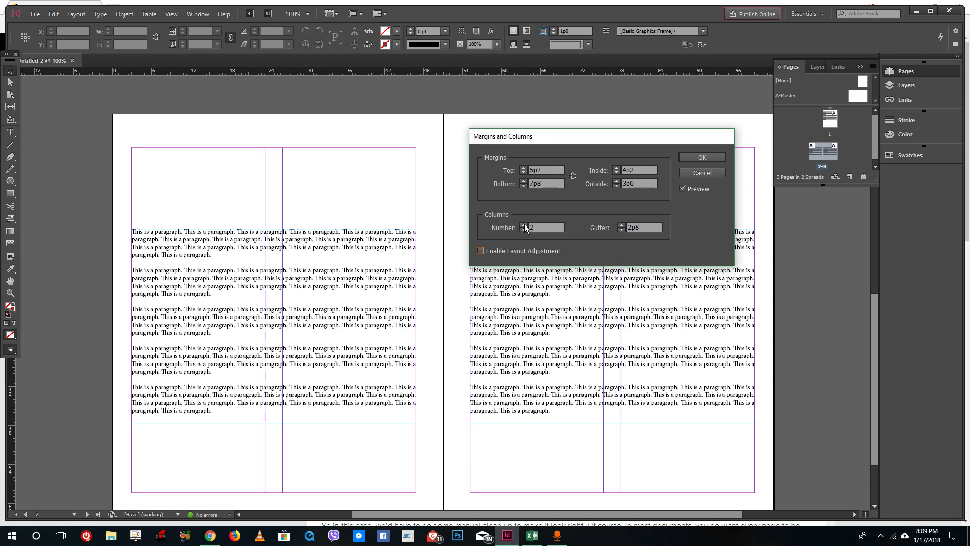
click(690, 159)
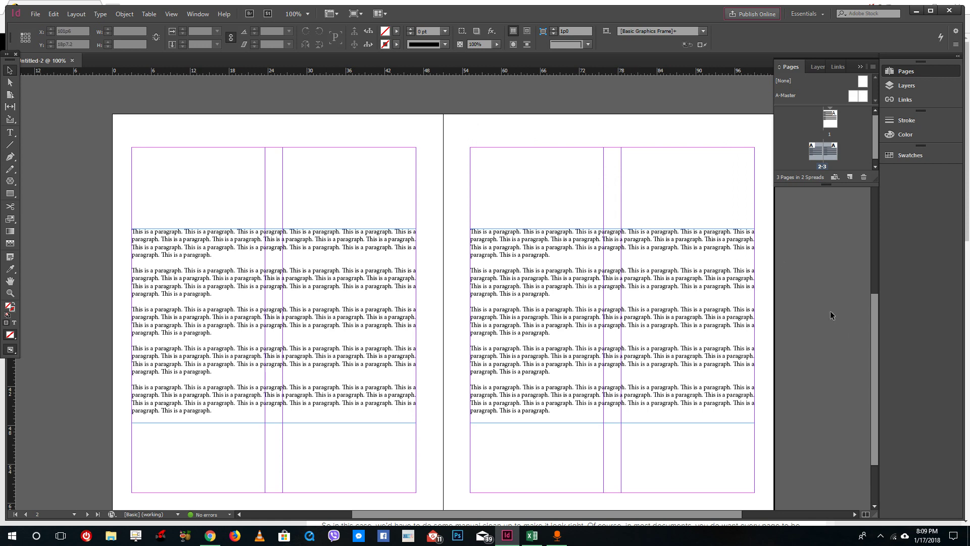
Select the A-Master in the Pages panel
drag(875, 339, 872, 147)
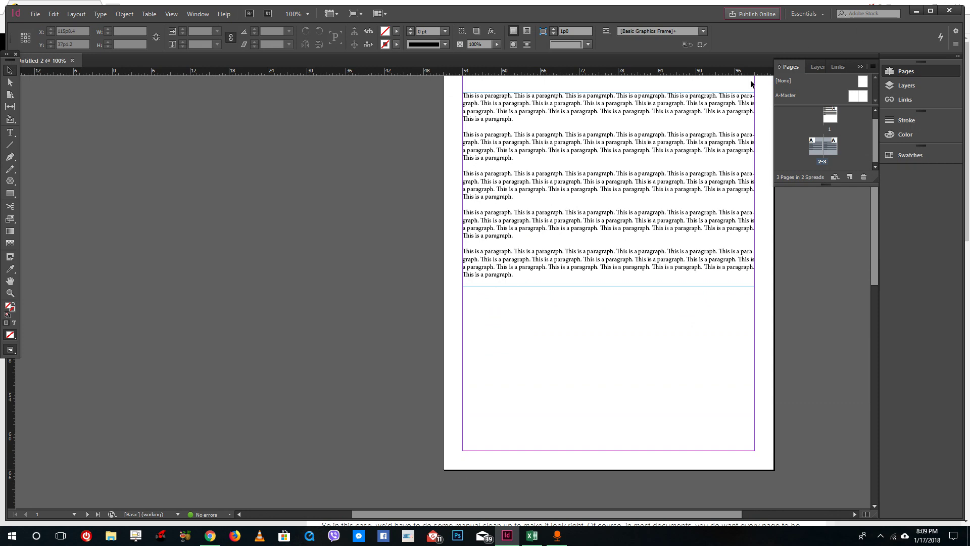
scroll(746, 212, up, 2)
scroll(742, 223, down, 4)
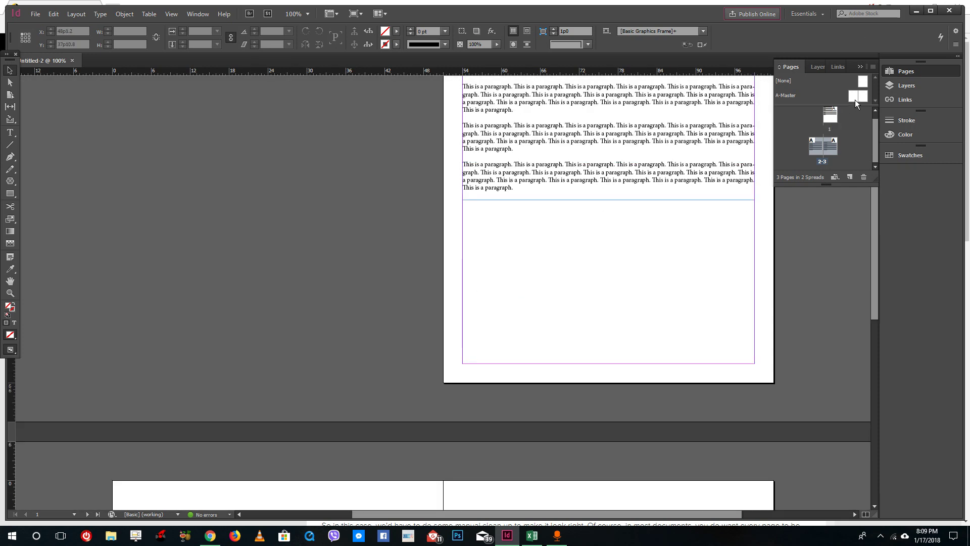
click(854, 98)
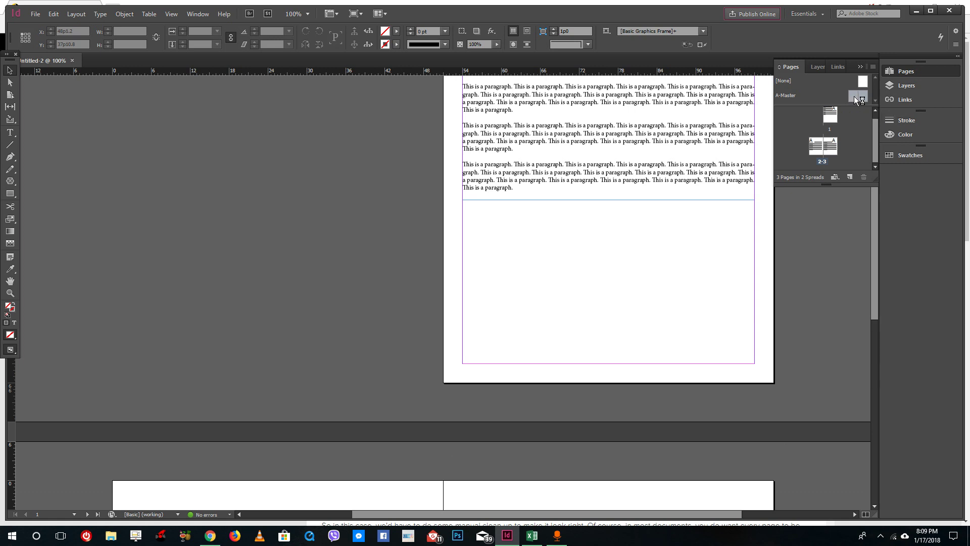
Set the A-Master's column count to 5 in Margins and Columns
click(78, 14)
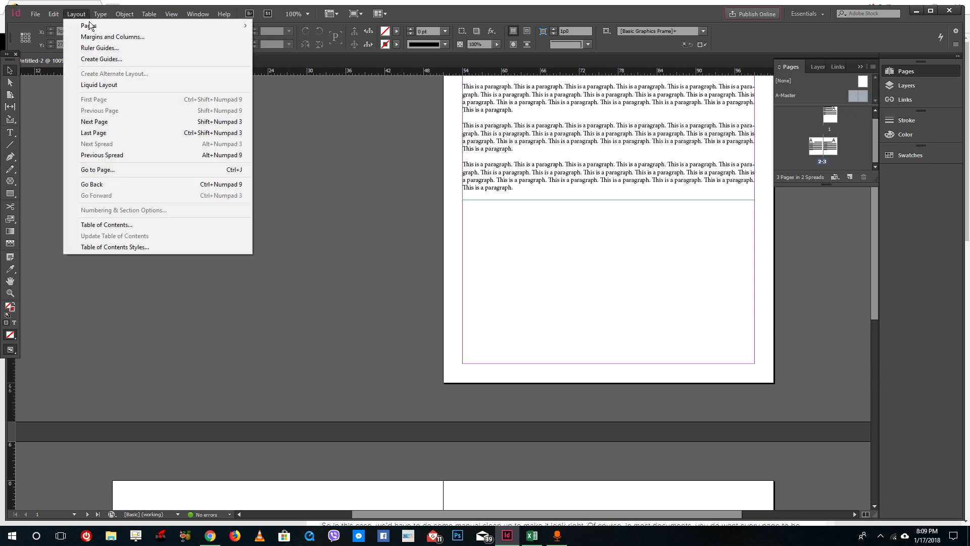
click(98, 37)
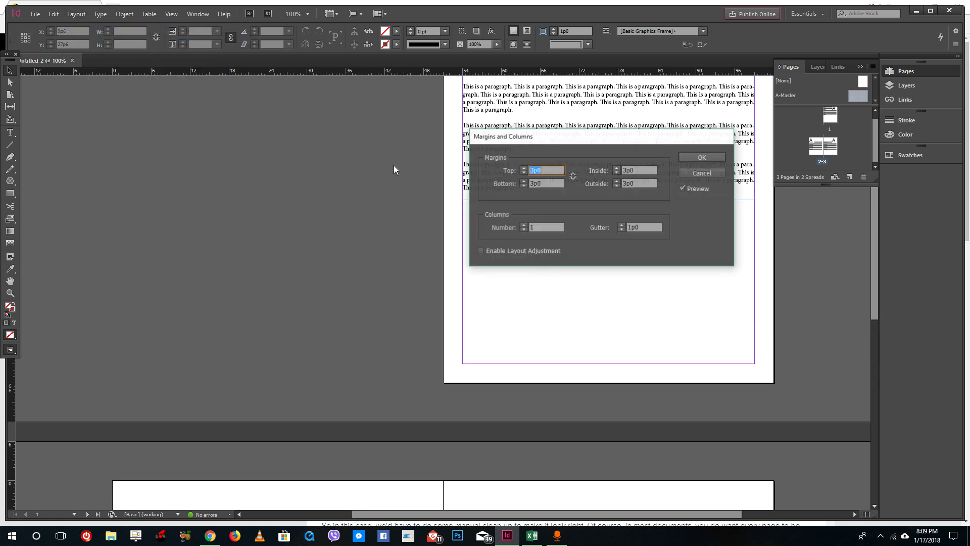
click(524, 225)
click(524, 225)
click(523, 225)
click(523, 225)
click(707, 158)
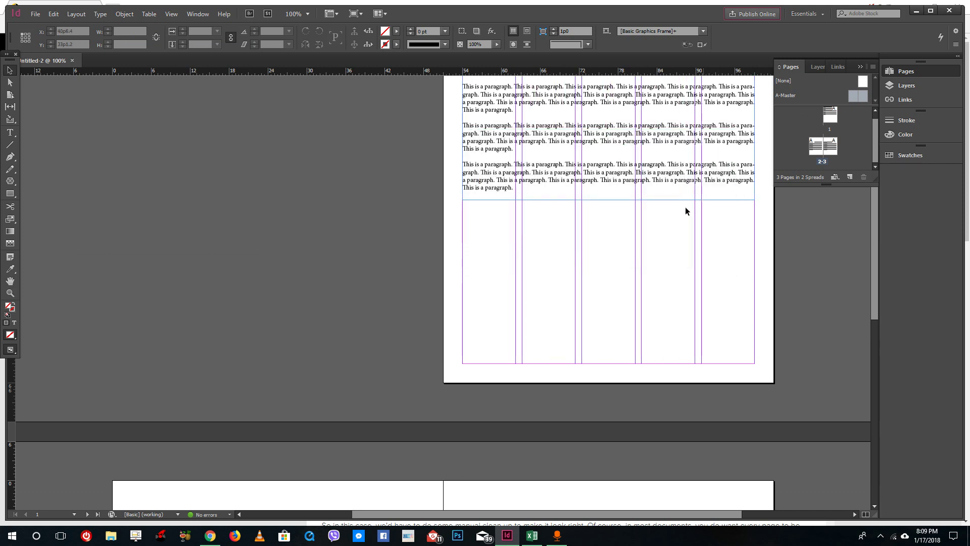
scroll(685, 205, down, 5)
scroll(684, 205, up, 5)
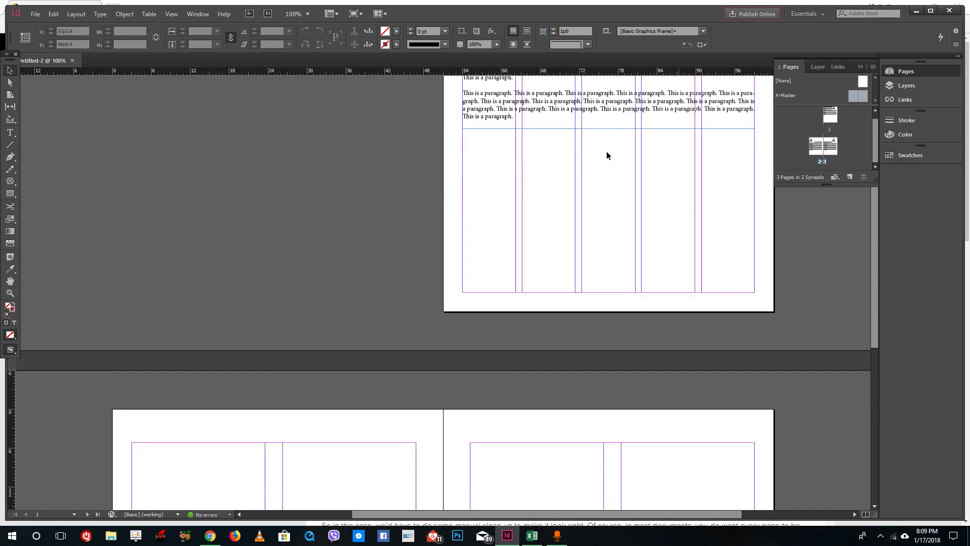
click(851, 177)
Create more masters up to G-Master and drag a master below page 3 to add page 4
click(850, 177)
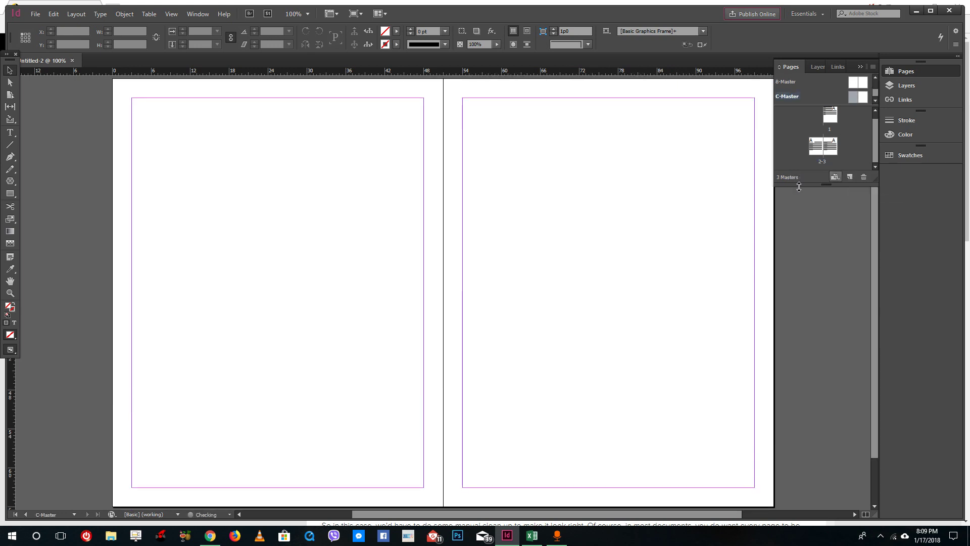
scroll(645, 159, up, 2)
drag(849, 93, 859, 104)
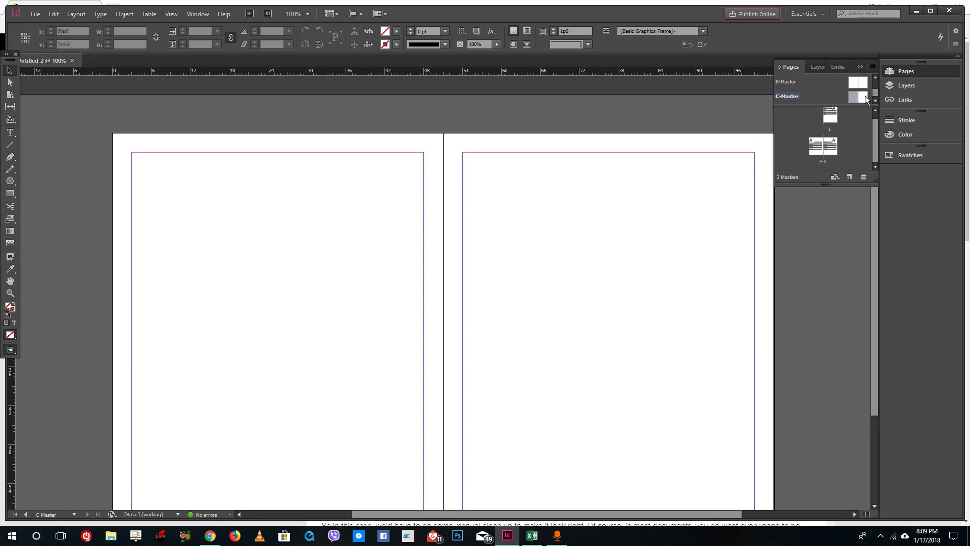
click(851, 177)
click(850, 177)
click(850, 177)
click(850, 177)
drag(858, 97, 837, 152)
scroll(862, 88, up, 5)
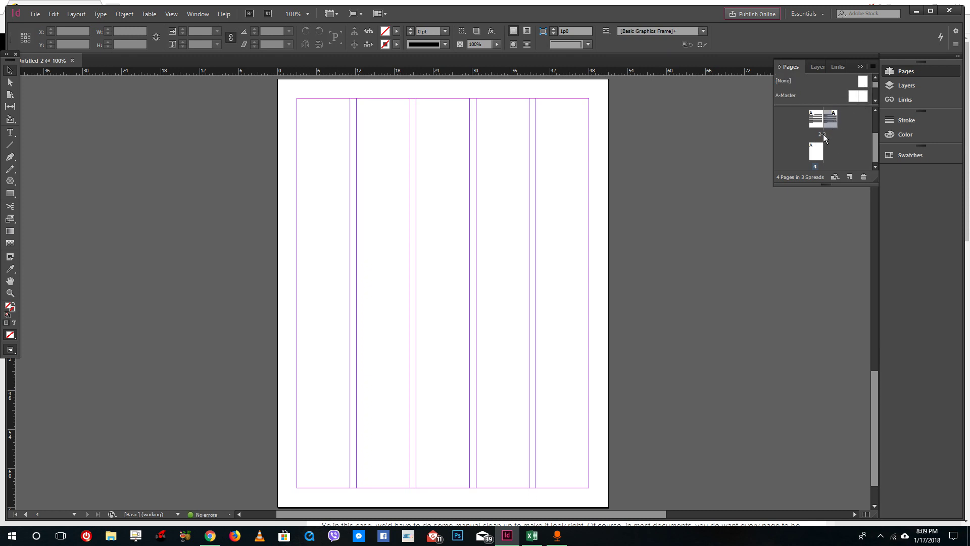
Add pages until the document reaches 13 pages
click(851, 178)
click(851, 178)
click(850, 178)
click(850, 177)
click(851, 178)
click(851, 178)
click(851, 178)
click(851, 178)
click(850, 178)
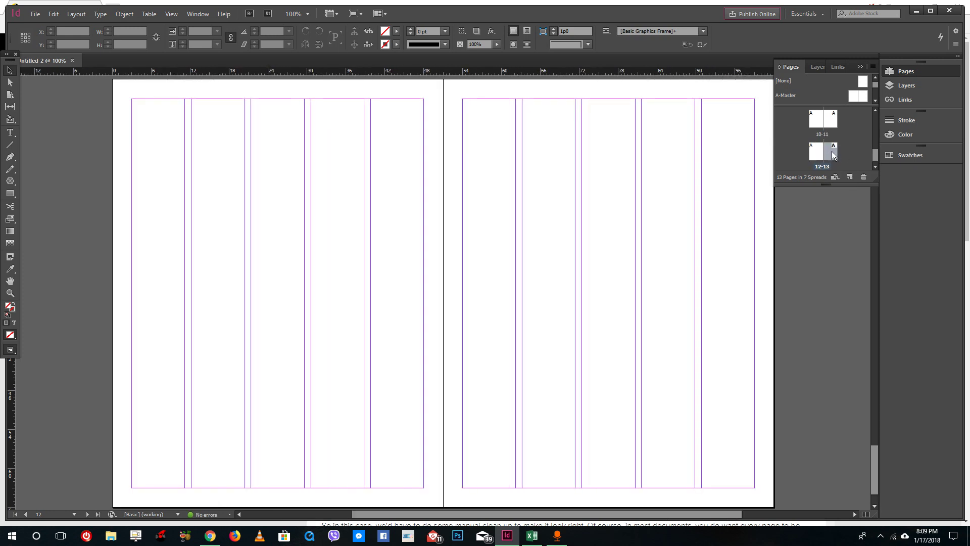
scroll(832, 150, up, 5)
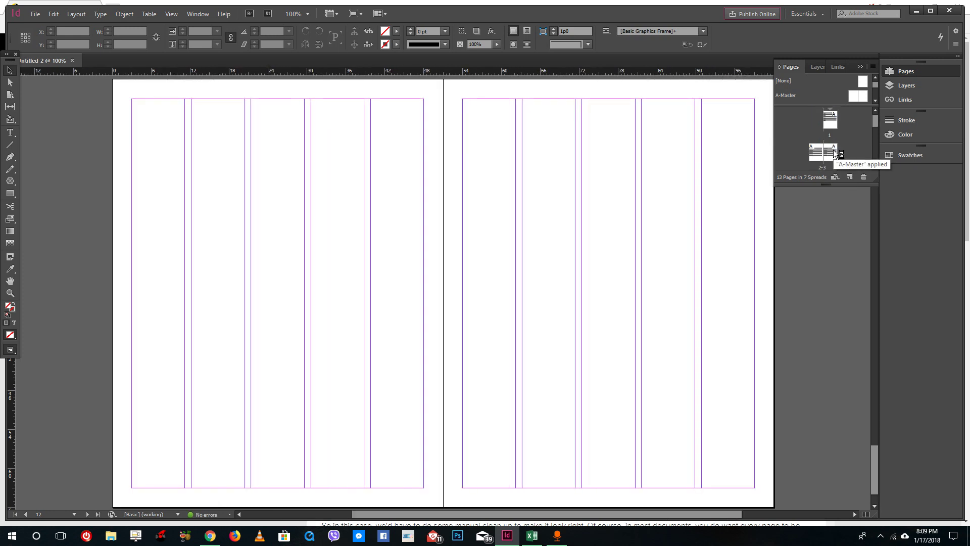
Check page 1 and spreads 2-3 and 4-5, then apply the A-Master to spread 10-11
double_click(830, 121)
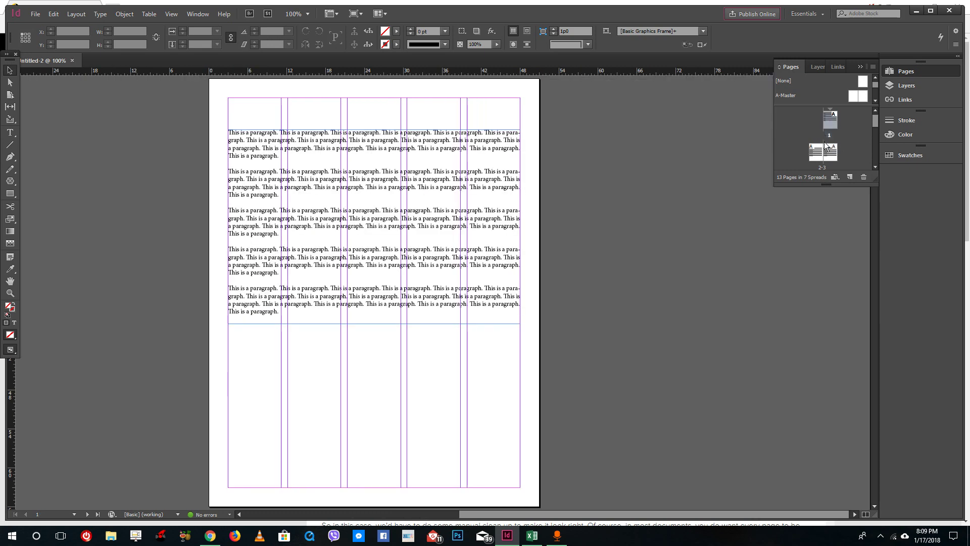
double_click(830, 152)
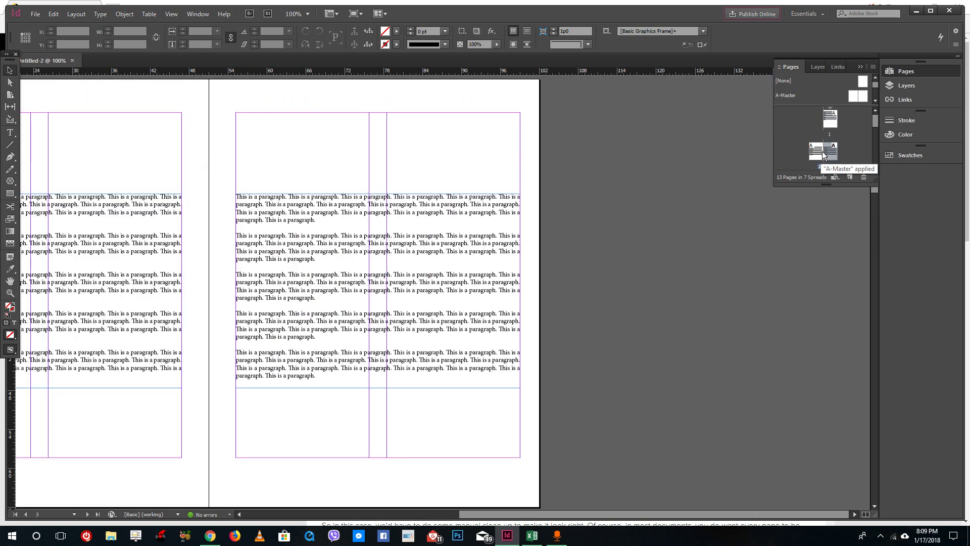
scroll(822, 159, down, 1)
double_click(822, 164)
scroll(824, 156, down, 4)
drag(825, 152, 825, 152)
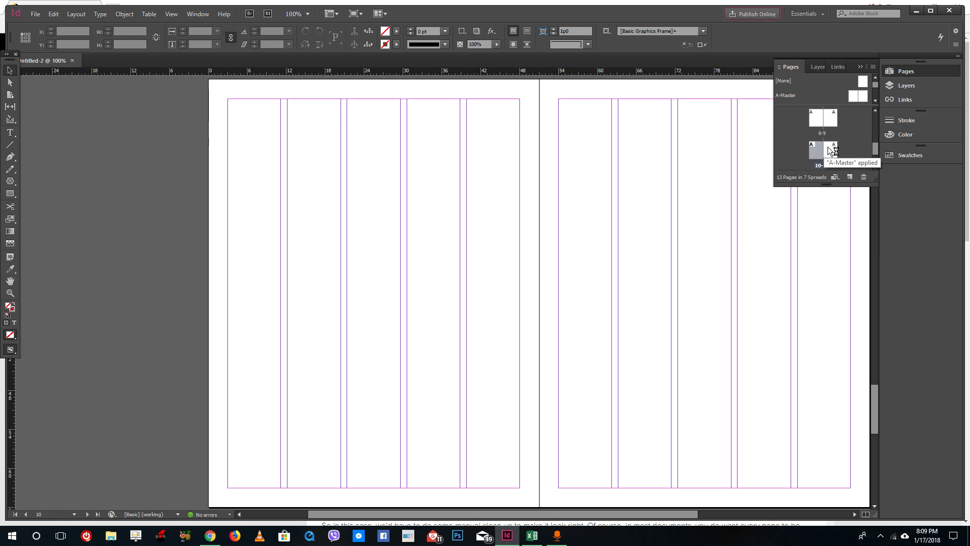